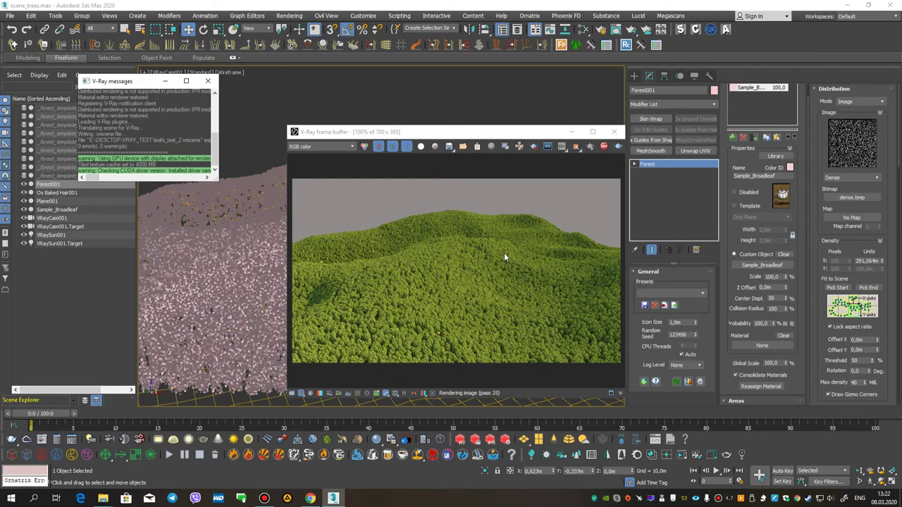
- Dolly the camera in and out over the forested hills to examine the scattered trees in the interactive render
left_click(859, 471)
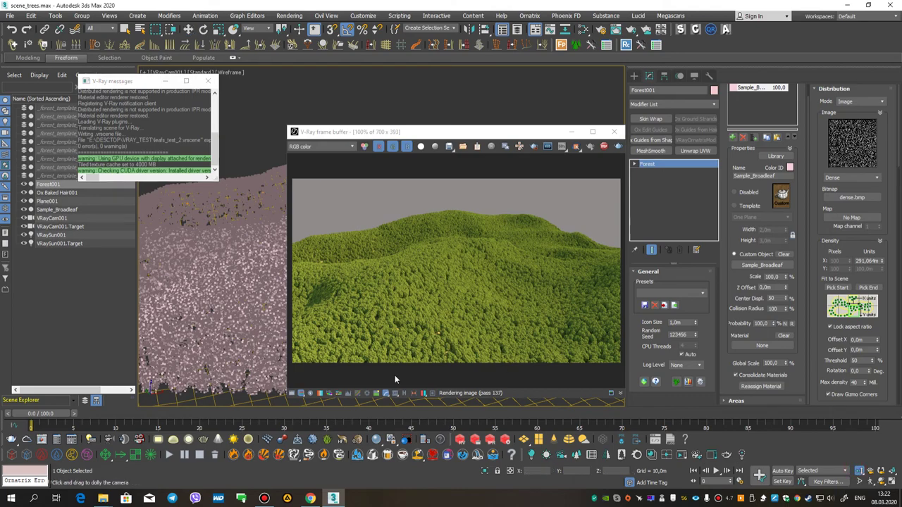
left_click_drag(265, 305, 263, 301)
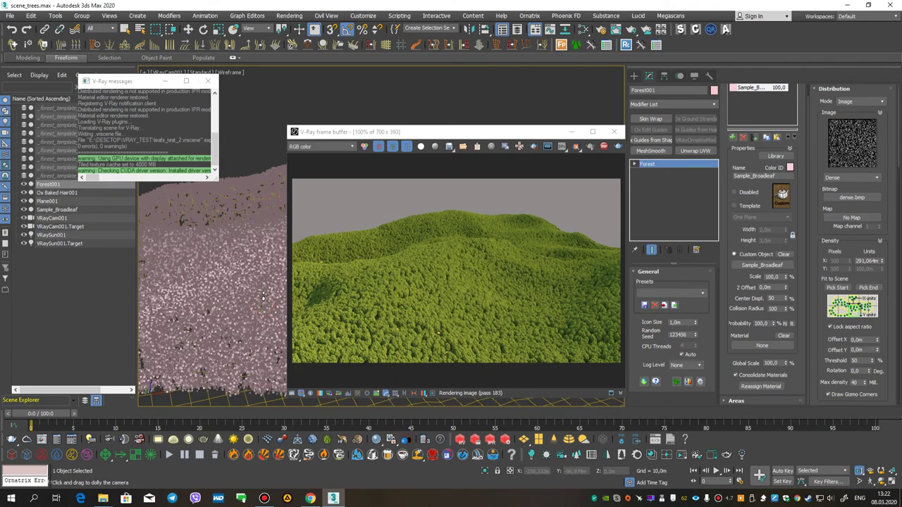
left_click_drag(267, 294, 256, 280)
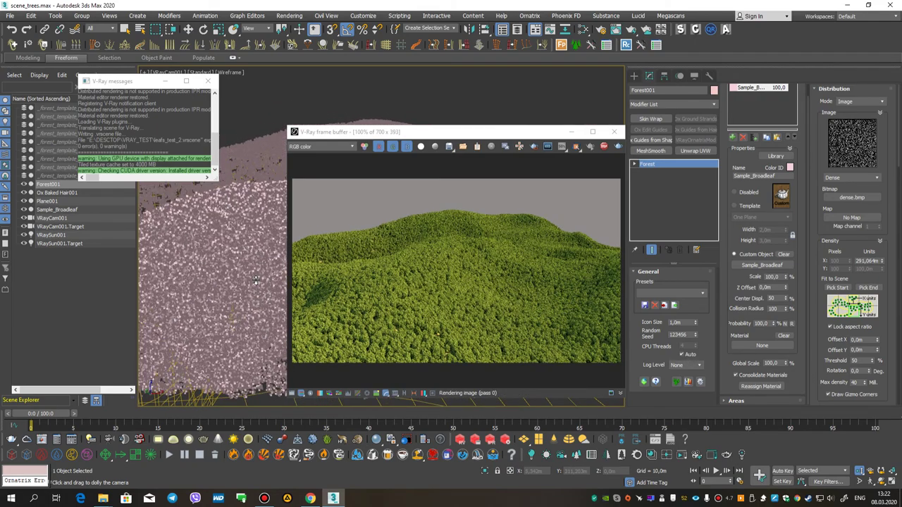
left_click_drag(454, 135, 553, 133)
left_click_drag(273, 233, 267, 224)
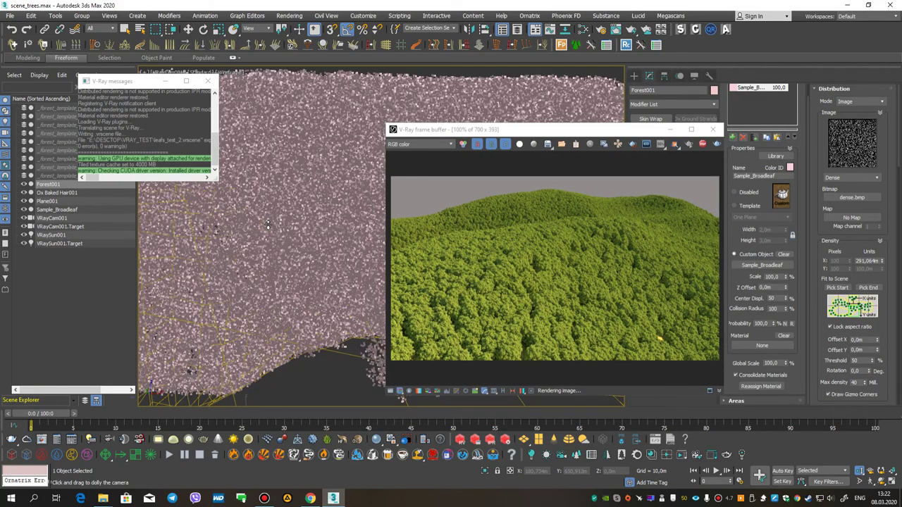
left_click_drag(288, 239, 329, 224)
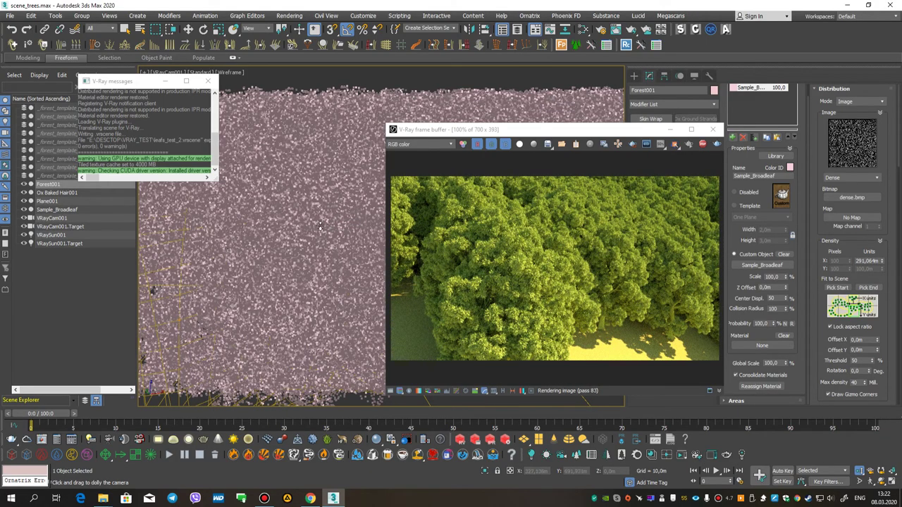
left_click_drag(320, 226, 303, 261)
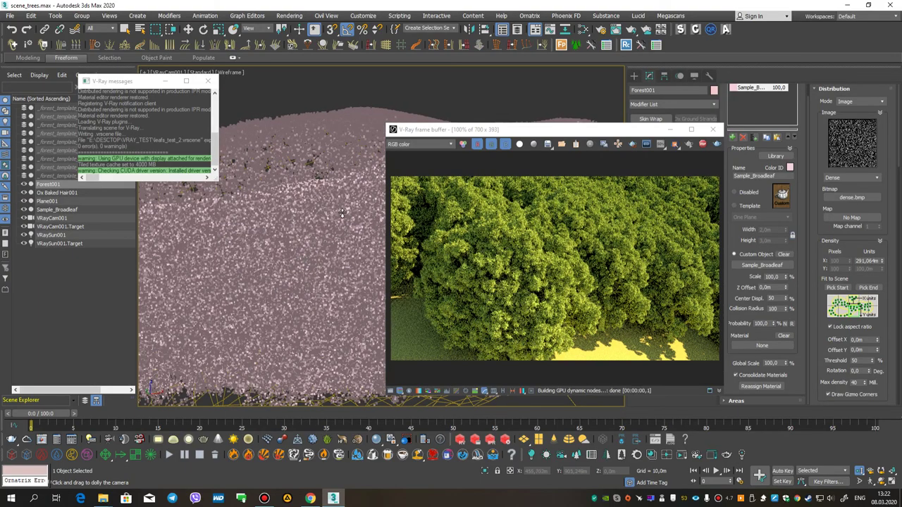
left_click_drag(342, 213, 328, 202)
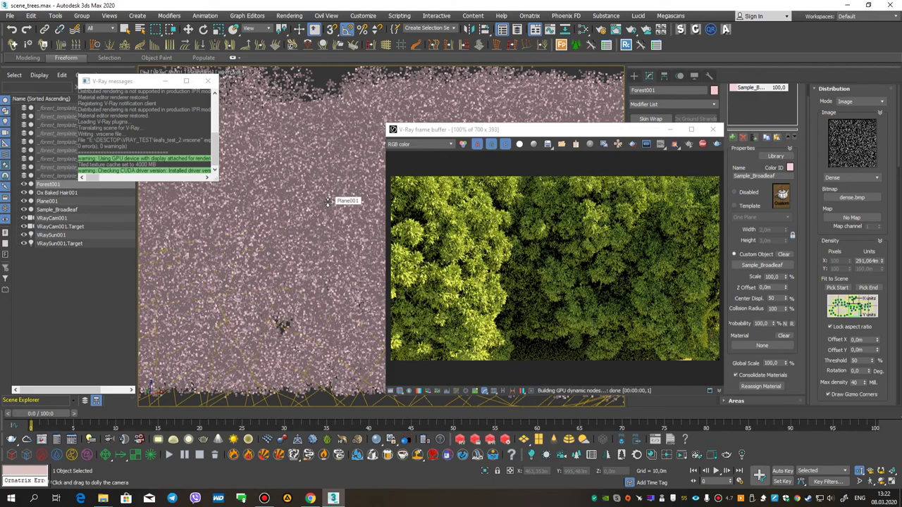
mouse_move(321, 208)
left_mouse_down()
mouse_move(320, 262)
mouse_move(322, 222)
left_mouse_up()
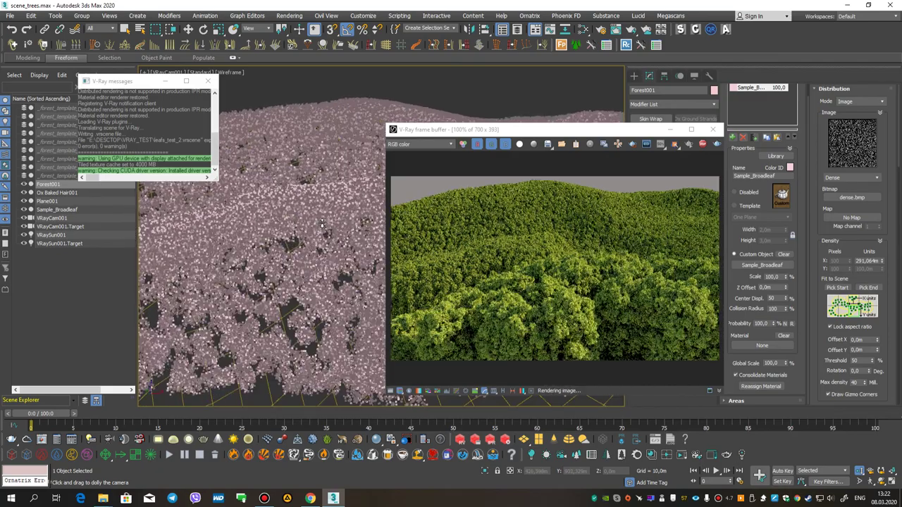
left_click_drag(329, 256, 318, 233)
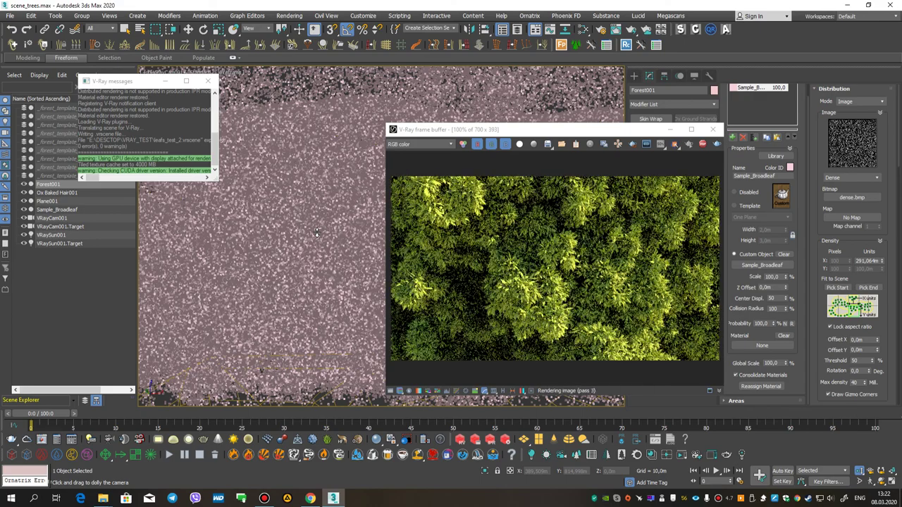
scroll(317, 232, "down", 5)
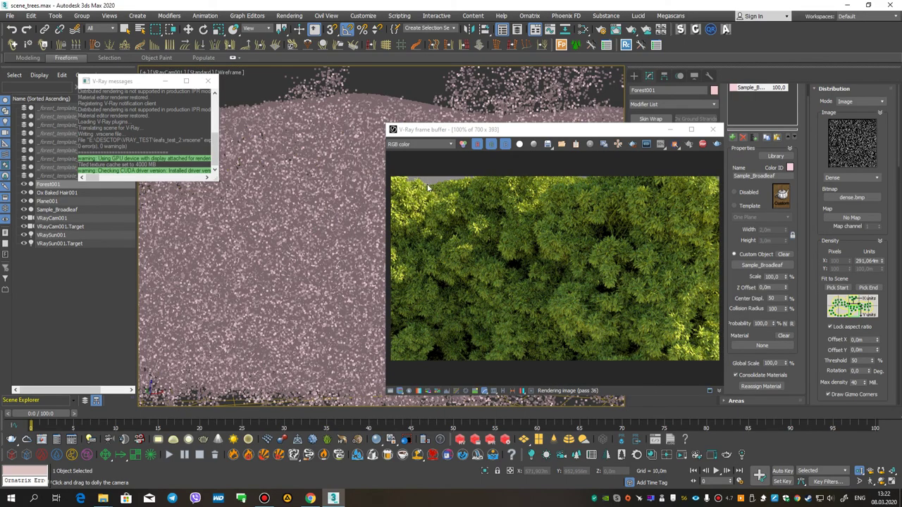
- Enlarge the V-Ray frame buffer to 1432 x 806 and place it so part of the camera viewport stays accessible
left_click_drag(473, 133, 294, 70)
left_click_drag(547, 331, 828, 434)
left_click_drag(463, 67, 369, 18)
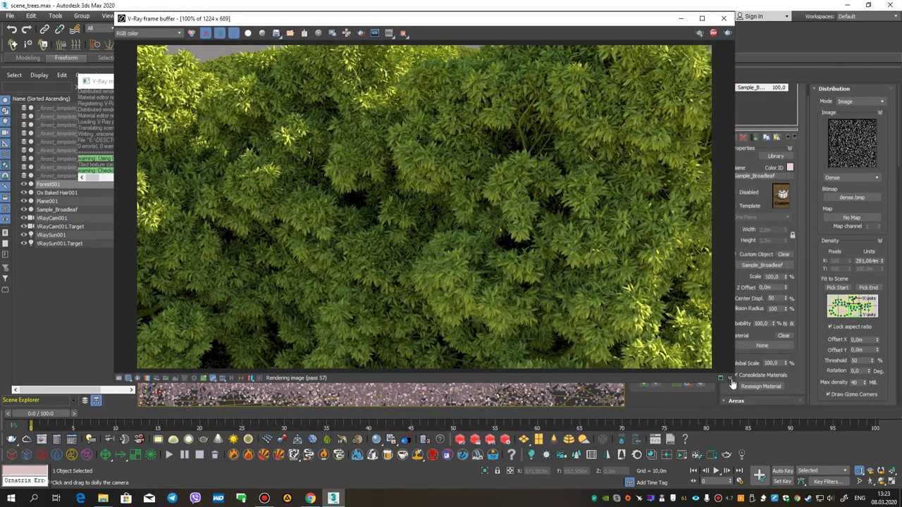
left_click_drag(736, 386, 849, 440)
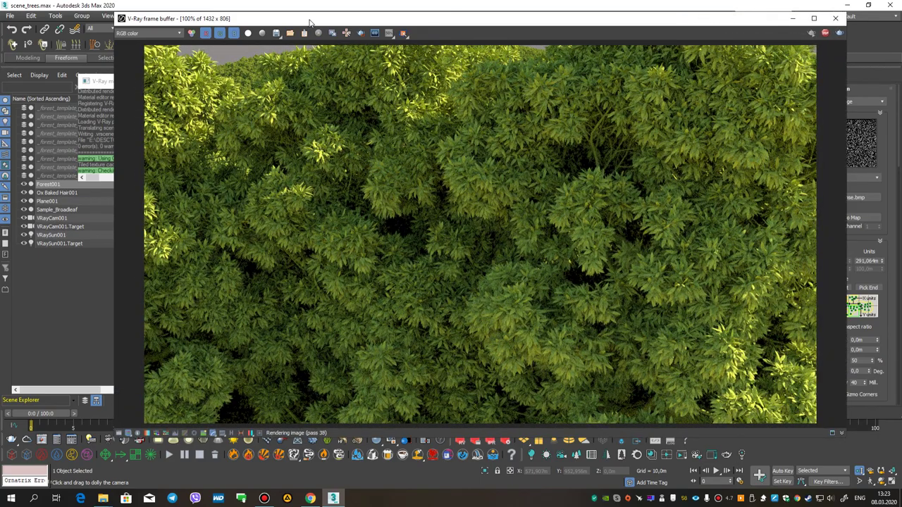
left_click_drag(310, 23, 402, 30)
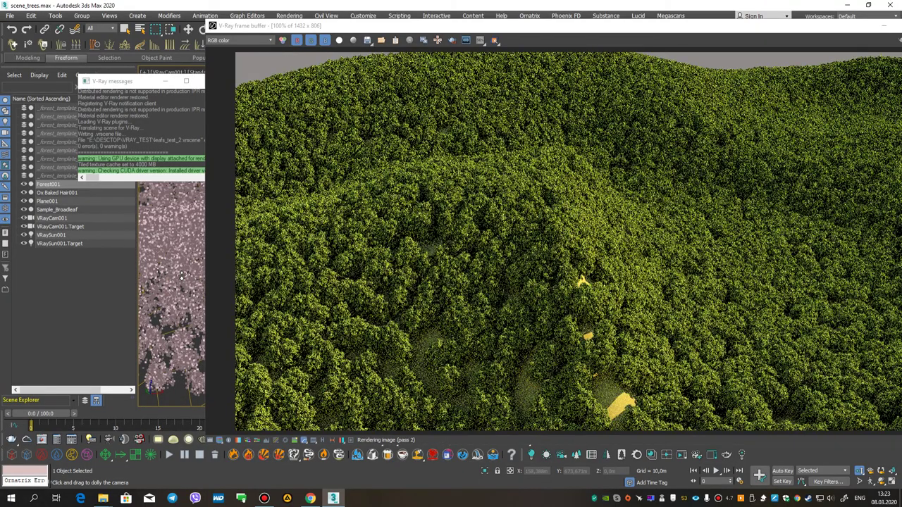
- Dolly and orbit the camera close to the forest to examine the tree crowns and trunks in the enlarged render
left_click_drag(182, 277, 184, 224)
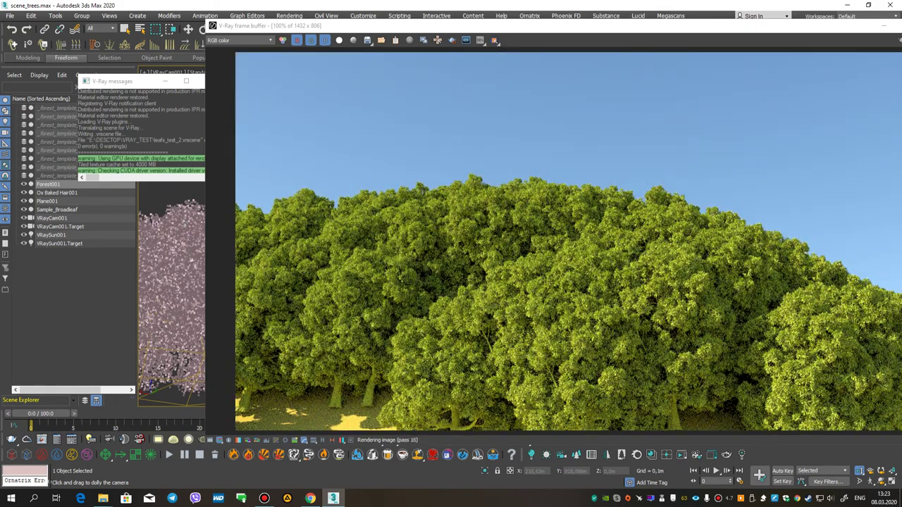
left_click(882, 483)
left_click_drag(184, 307, 185, 312)
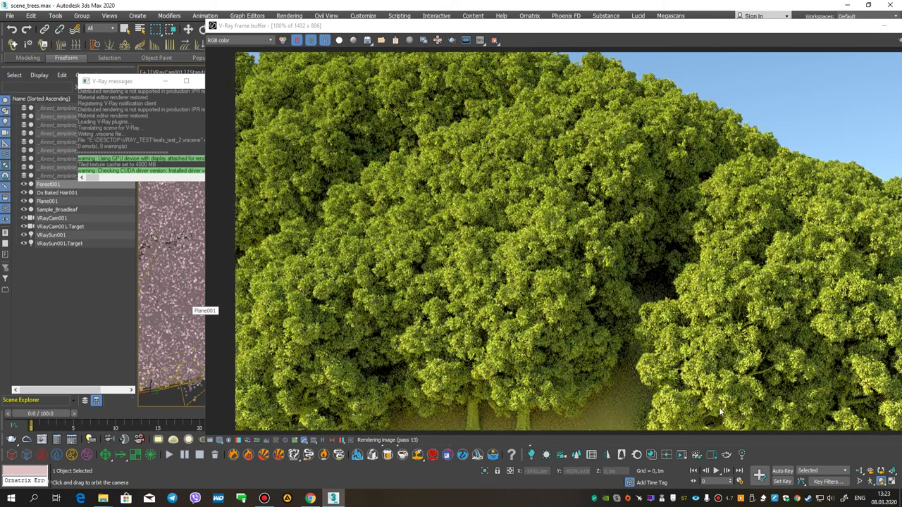
left_click(859, 471)
left_click_drag(172, 265, 165, 241)
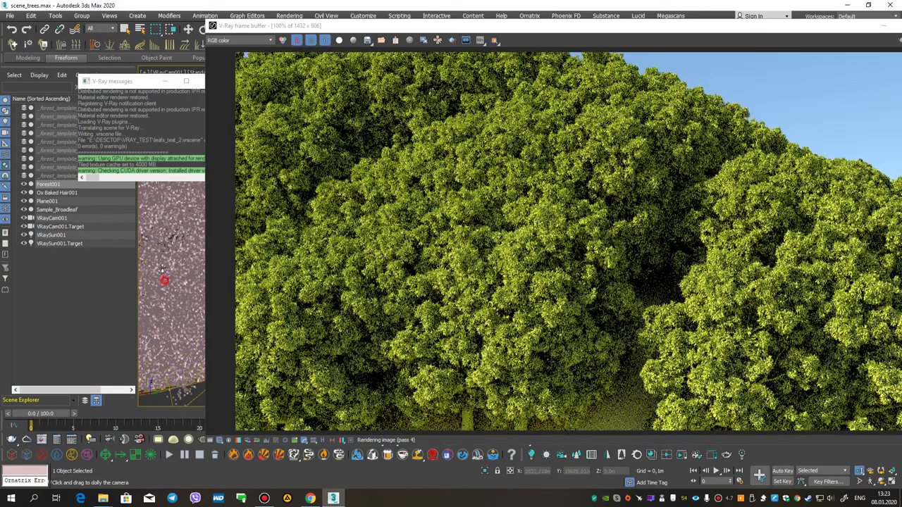
left_click_drag(164, 279, 155, 241)
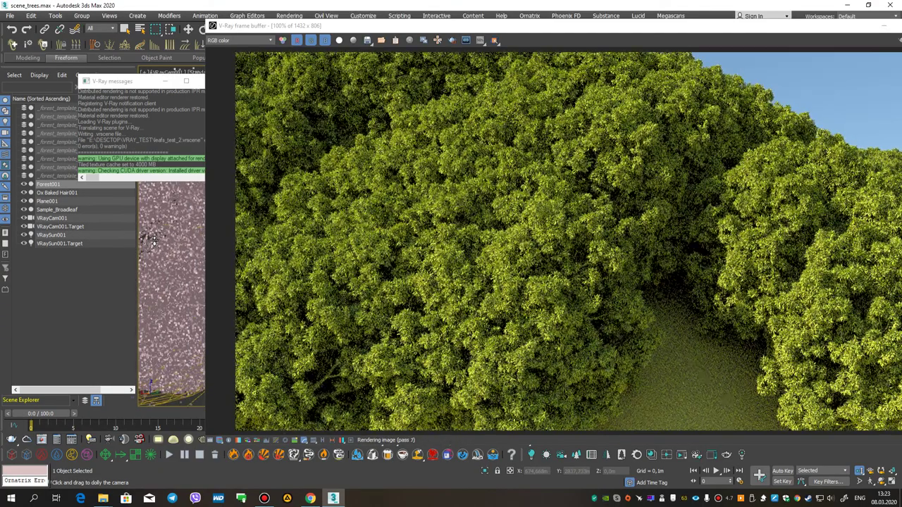
mouse_move(171, 300)
left_mouse_down()
mouse_move(155, 242)
mouse_move(170, 304)
left_mouse_up()
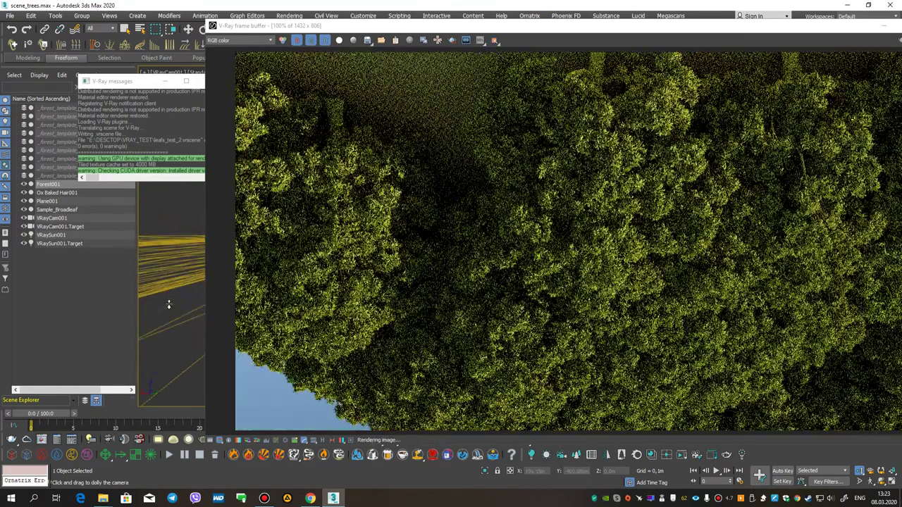
key("p")
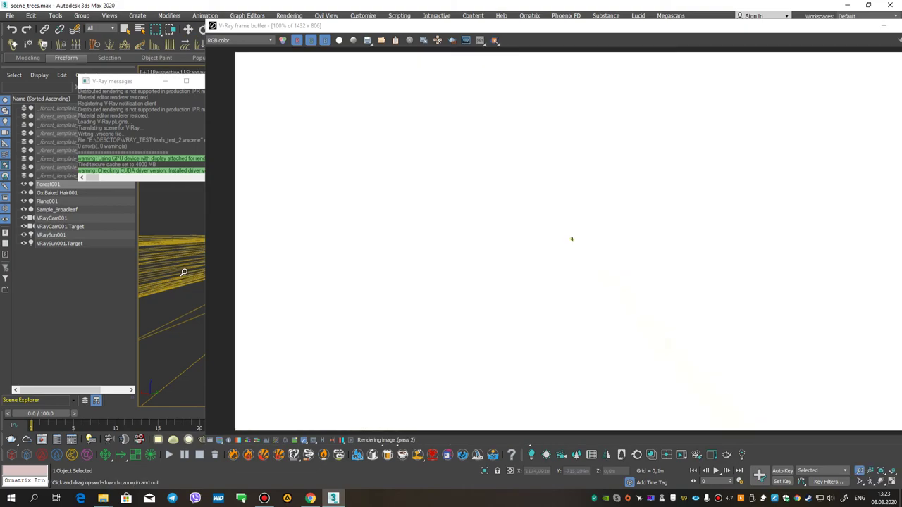
left_click_drag(167, 272, 176, 257)
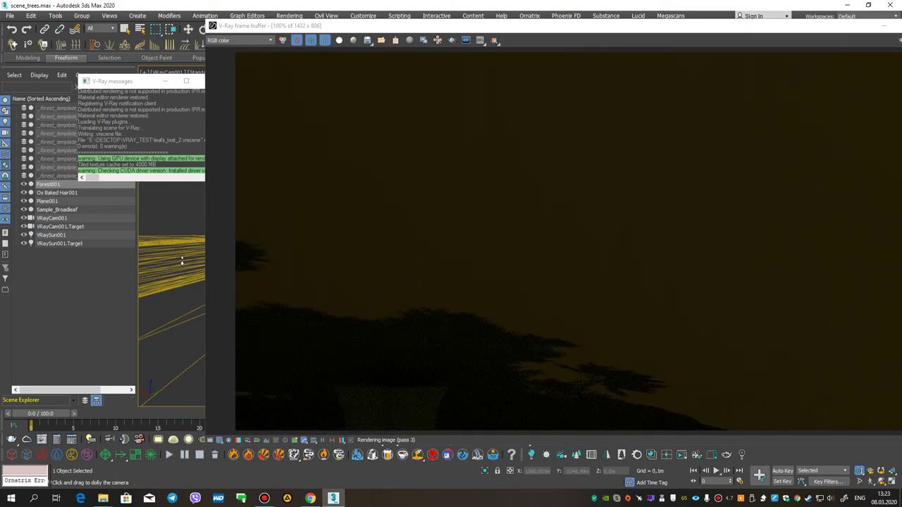
left_click_drag(175, 316, 179, 313)
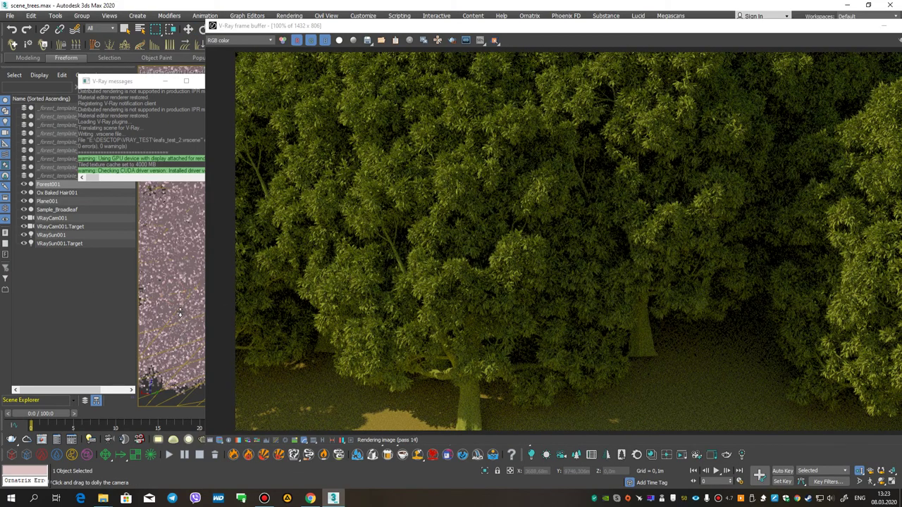
- Shift the frame buffer off the viewport and move the camera forward among the trees with Walk Through navigation
left_click_drag(426, 36, 493, 43)
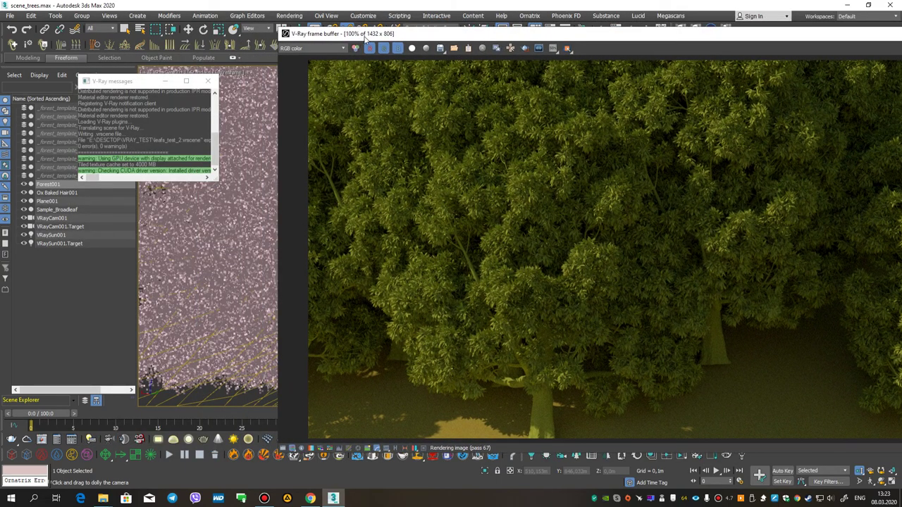
left_click_drag(363, 41, 349, 83)
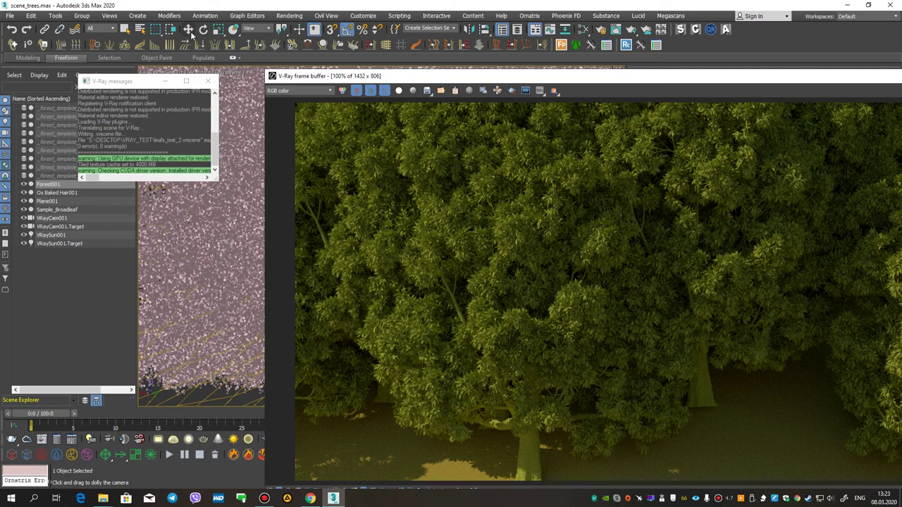
left_click(315, 29)
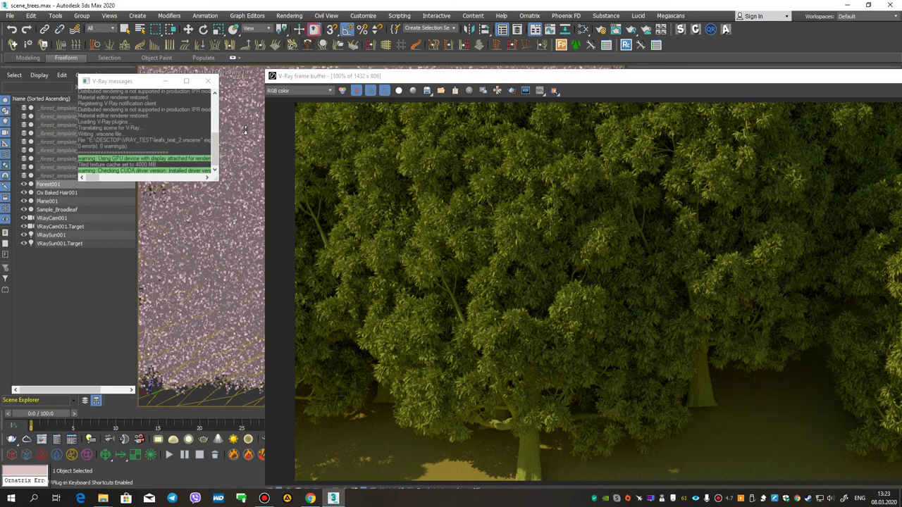
key("w")
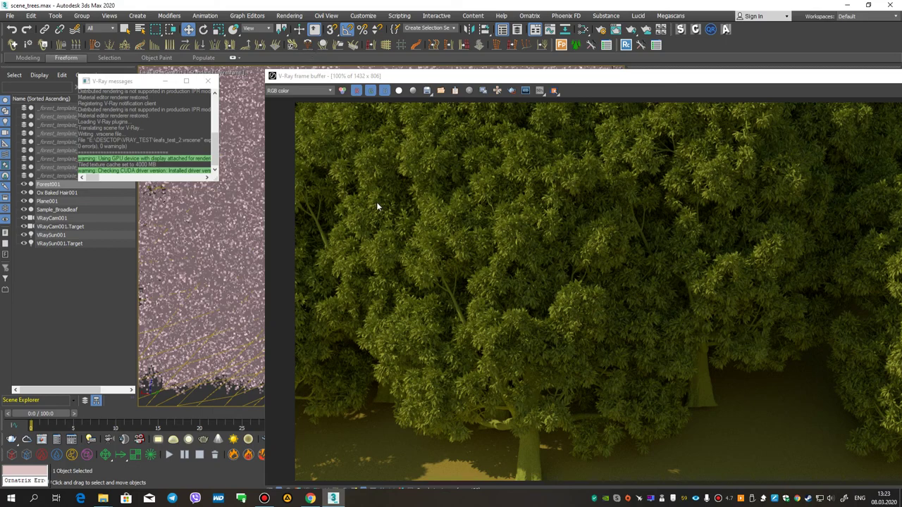
key("shift+q")
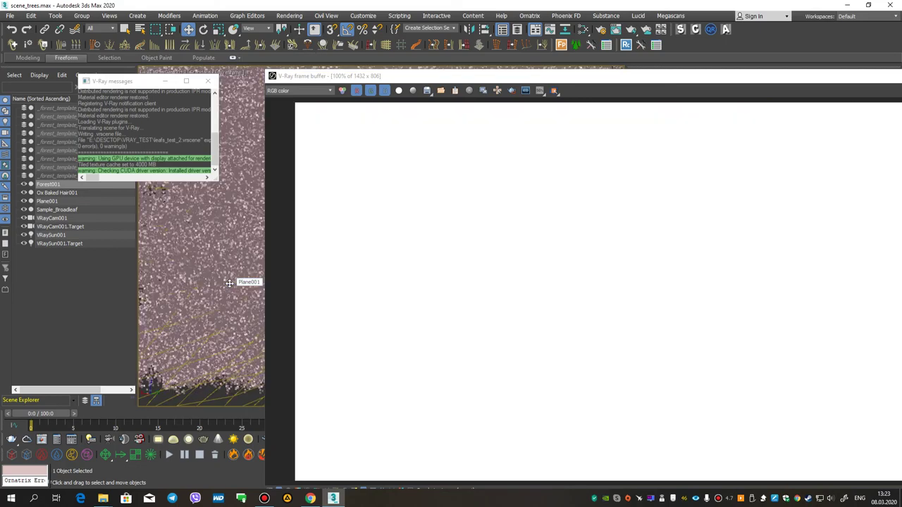
key("Up")
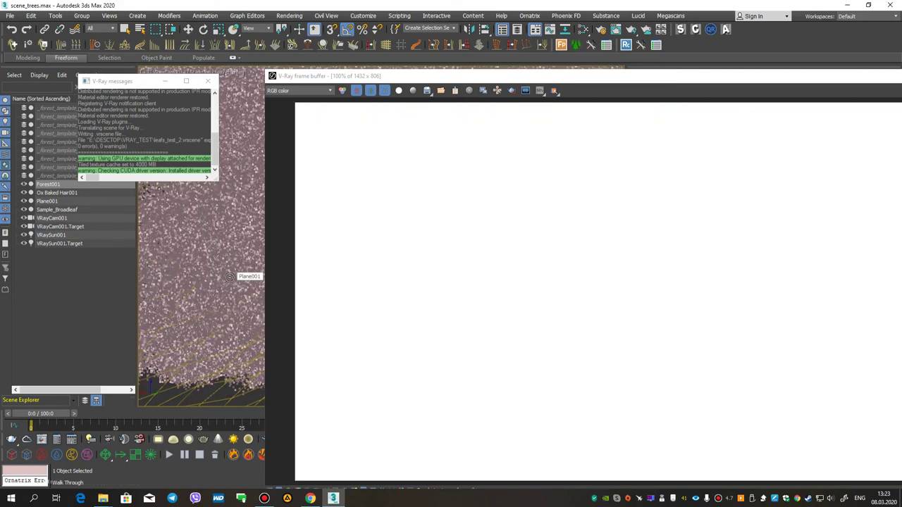
key("Up")
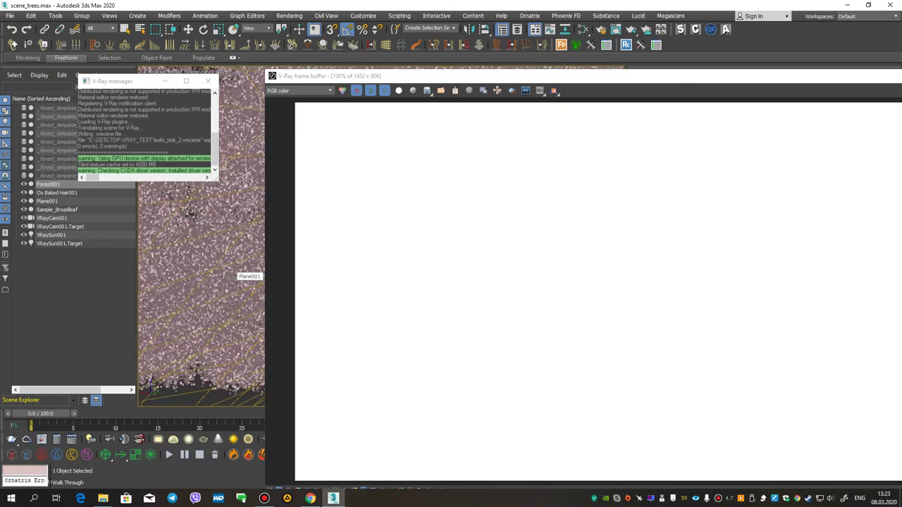
middle_click_drag(230, 273, 305, 220, "alt")
- Restart the interactive V-Ray render and reposition the frame buffer beside the camera viewport
left_click_drag(387, 74, 144, 60)
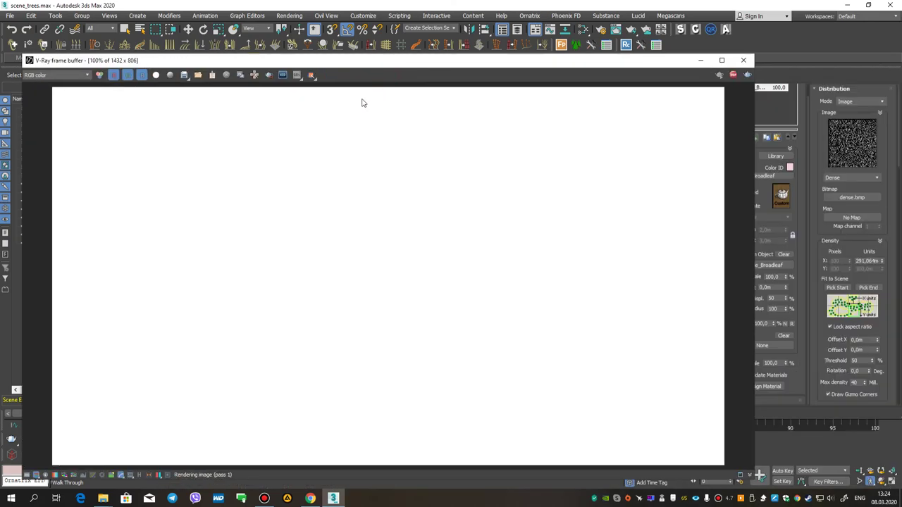
left_click(719, 75)
left_click_drag(384, 62, 529, 45)
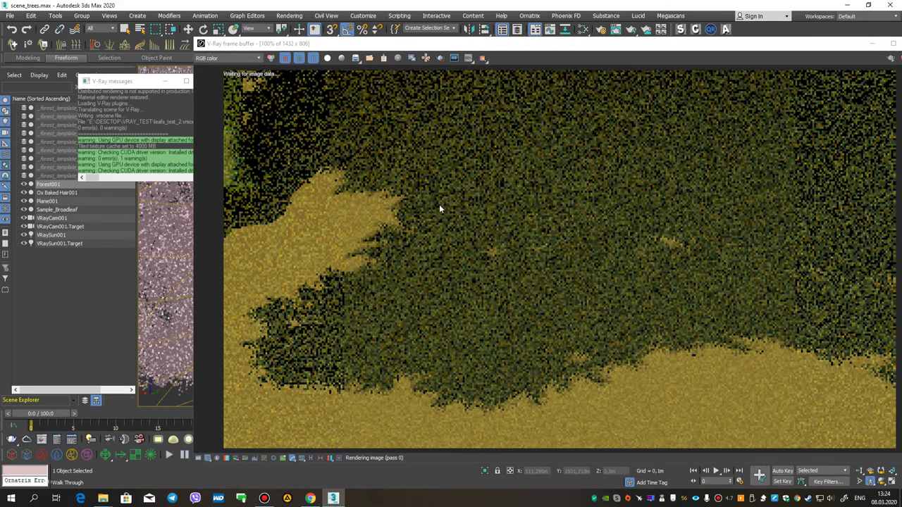
- Walk the camera backward and forward among the trees to examine trunks, foliage and ground shadows in the interactive render
mouse_move(148, 265)
left_mouse_down()
mouse_move(164, 261)
mouse_move(161, 275)
mouse_move(164, 259)
left_mouse_up()
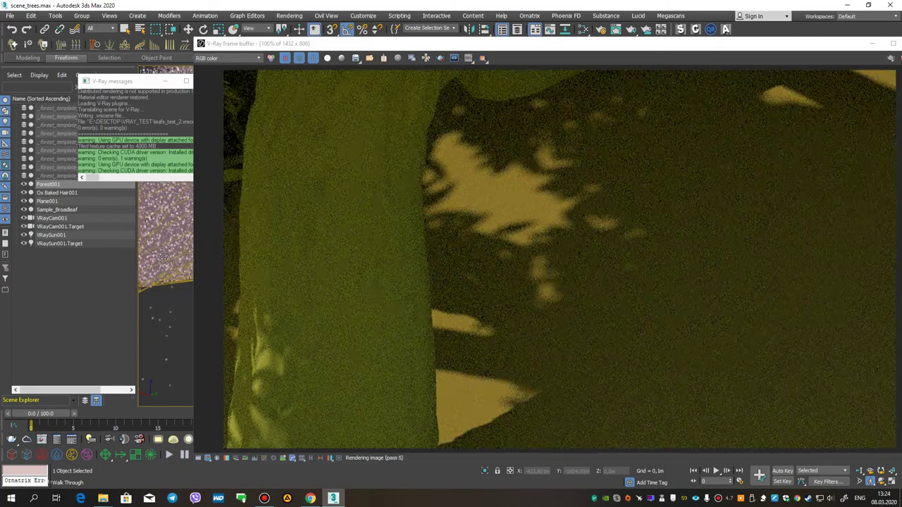
key("Down")
key("Down")
key("Down")
key("Down")
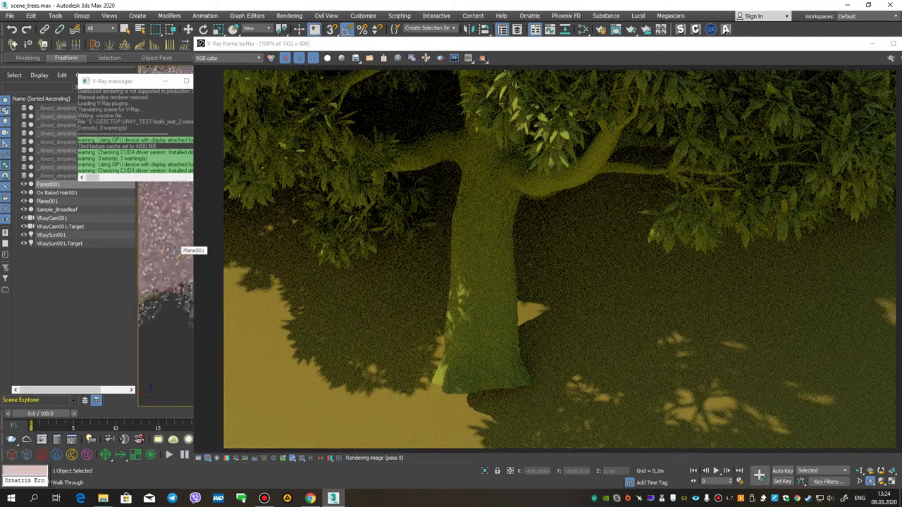
key("Down")
key("Down")
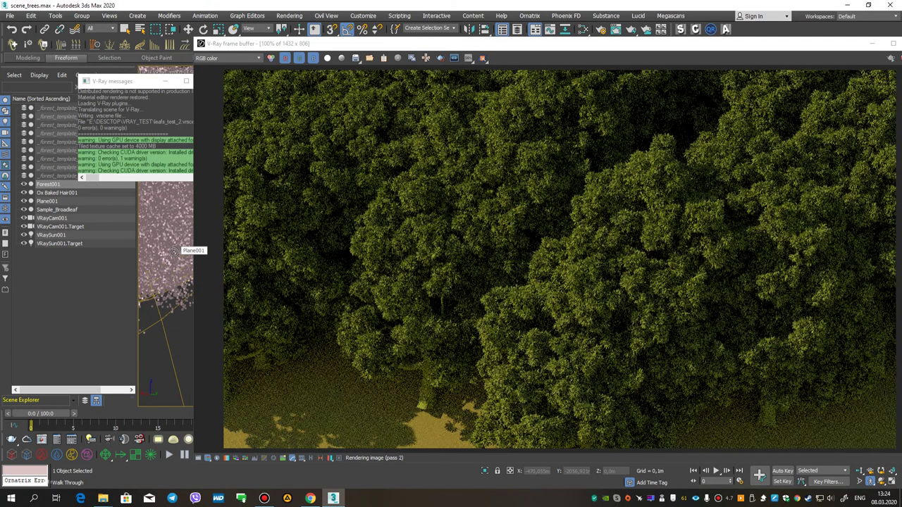
key("Up")
key("Up")
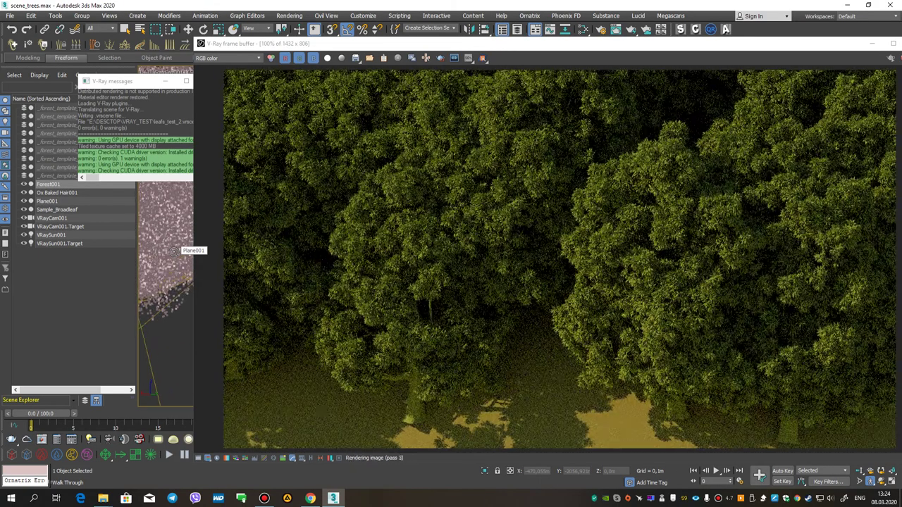
key("Up")
key("Up")
key("Up")
key("Up")
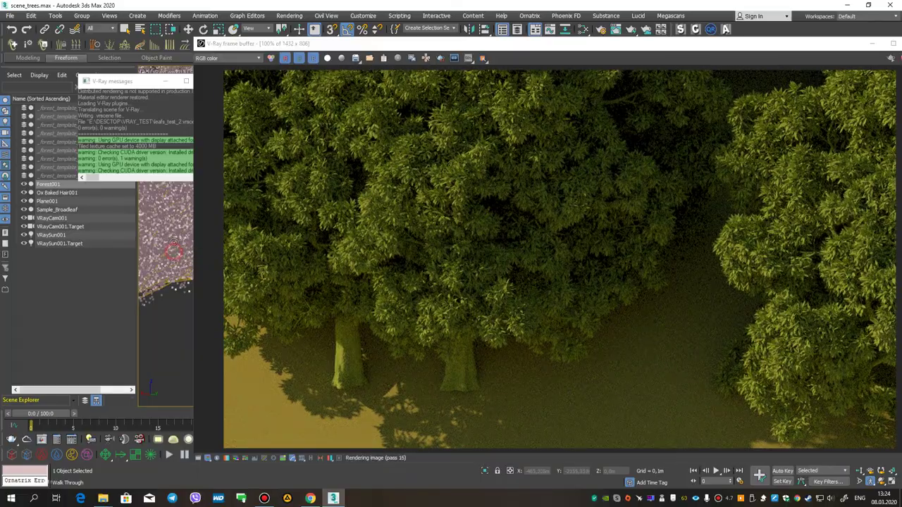
- Walk the camera forward and backward and turn it to examine the tree crowns, branches and sky in the interactive render
left_click_drag(174, 251, 153, 217)
key("Up")
key("Up")
key("Up")
key("Down")
key("Down")
key("Down")
key("Down")
key("Up")
key("Up")
key("Up")
key("Up")
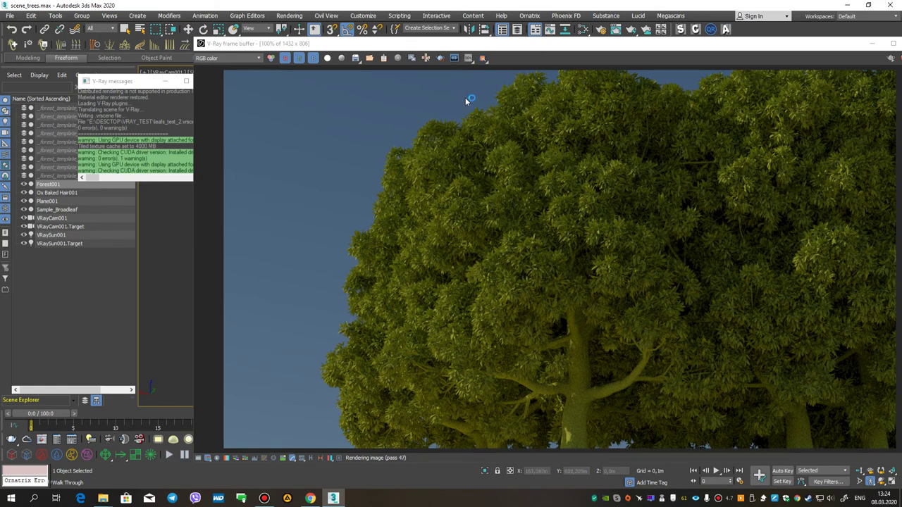
- Bring the V-Ray frame buffer fully into view and stop the interactive render
double_click(546, 45)
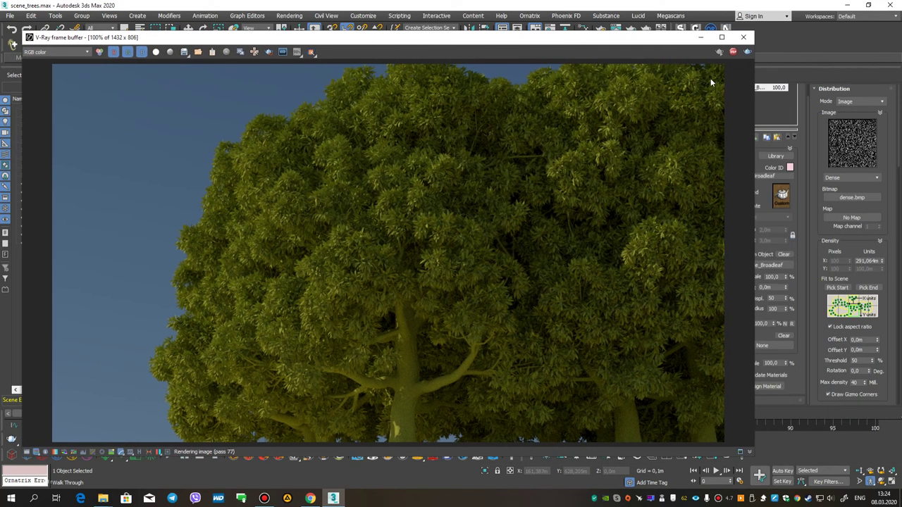
left_click(733, 51)
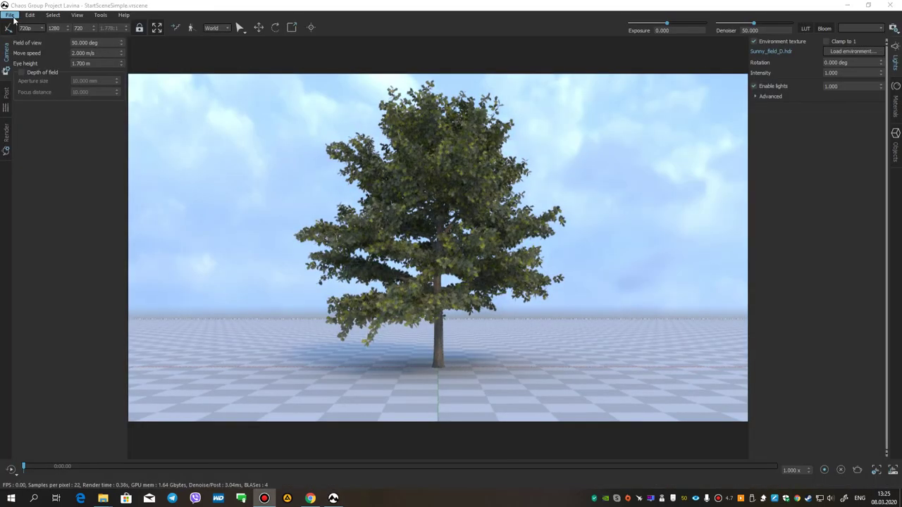
- Switch to Project Lavina and open the scene file leafs_test_2.vrscene
left_click(10, 15)
left_click(21, 25)
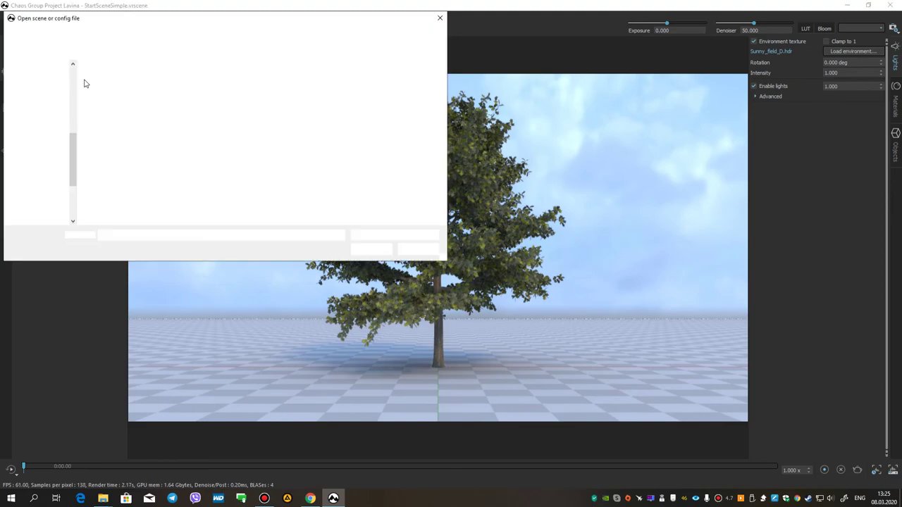
left_click(120, 80)
double_click(120, 80)
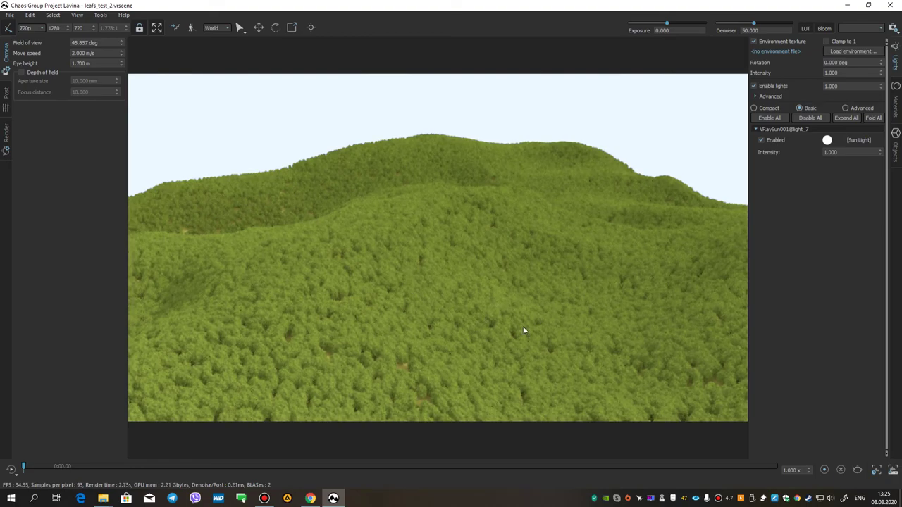
- Fly the camera from the forest overview down into the tree crowns to examine the leaves up close
scroll(523, 329, "up", 10)
left_click_drag(415, 290, 419, 293)
scroll(333, 304, "up", 10)
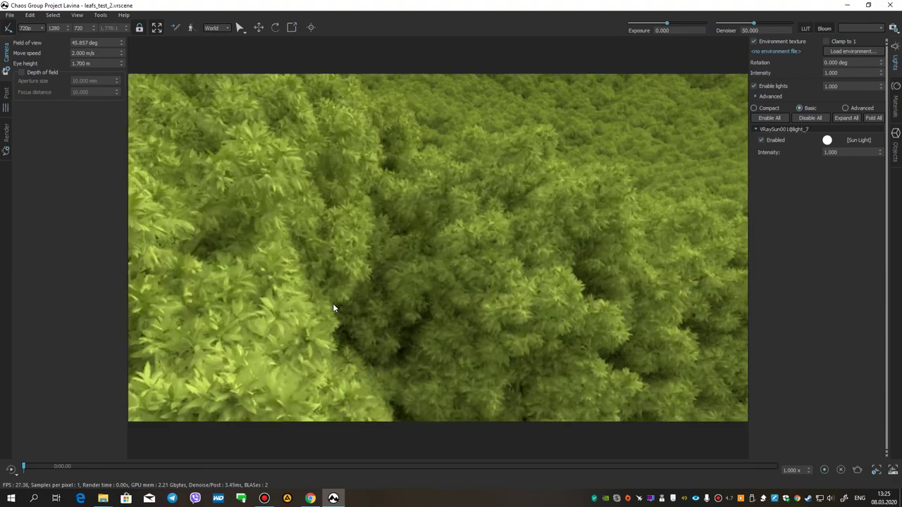
scroll(334, 305, "up", 5)
left_click_drag(317, 286, 321, 287)
key("w")
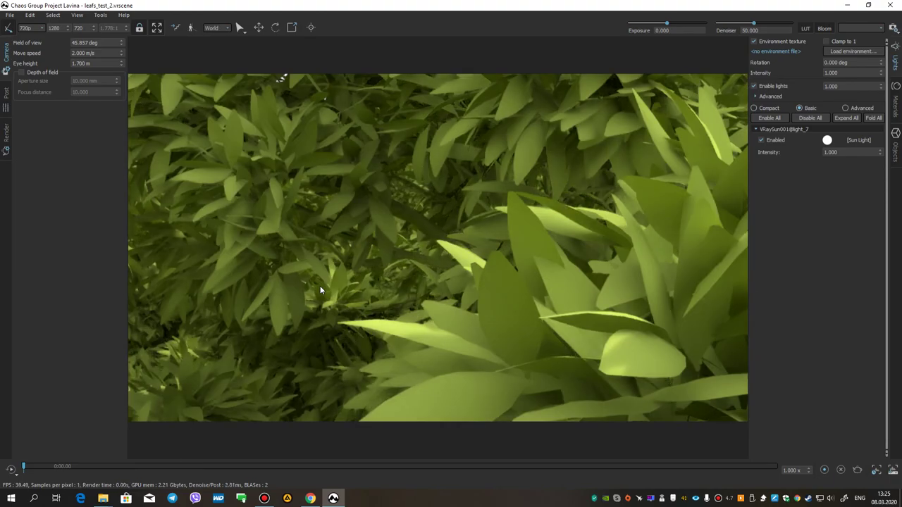
key("w")
left_click_drag(326, 285, 336, 286)
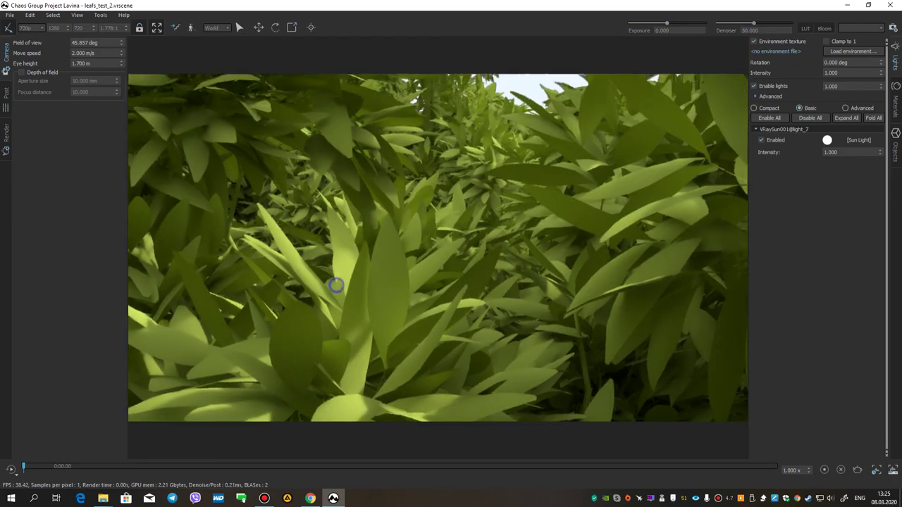
- Fly through the inside of the tree crowns to examine the branches, shaded leaves and light passing through the foliage
key("w")
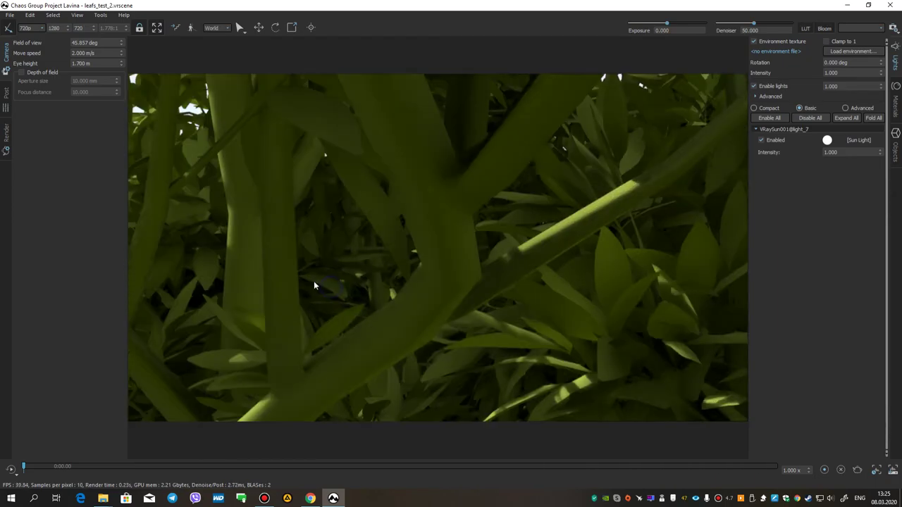
key("w")
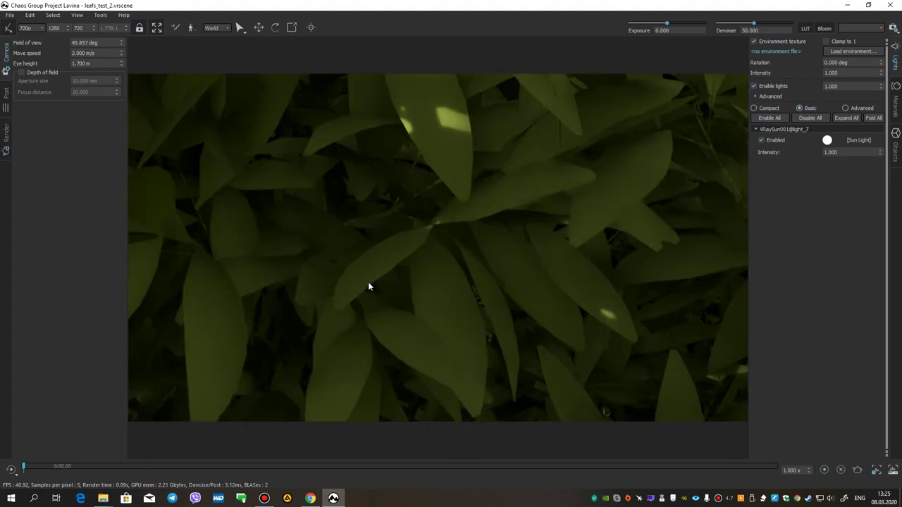
key("w")
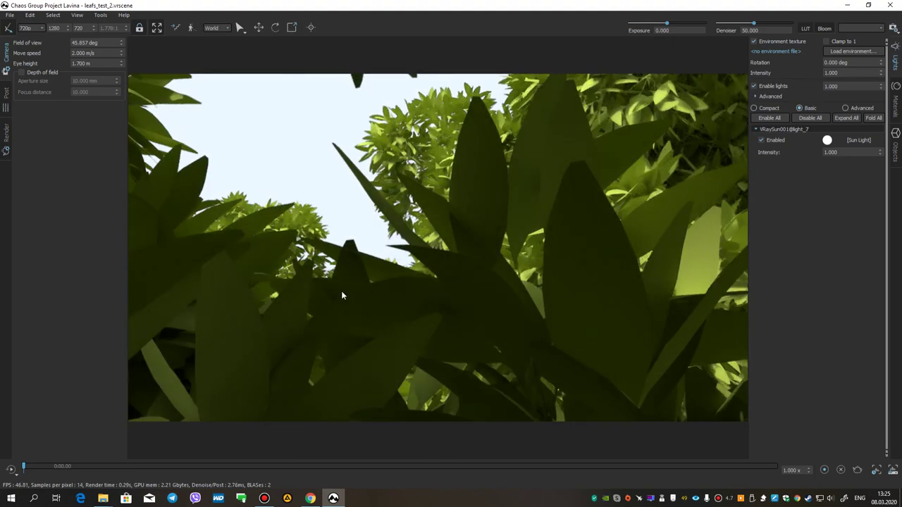
key("w")
key("s")
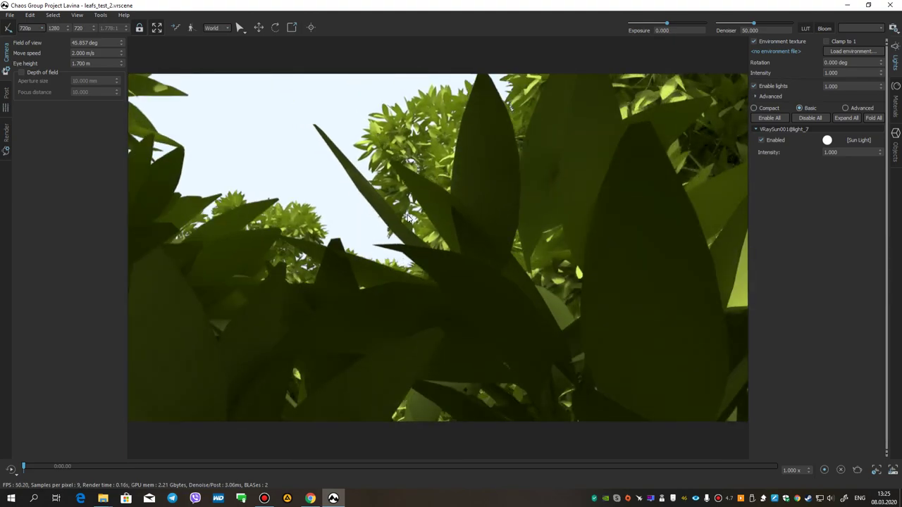
key("w")
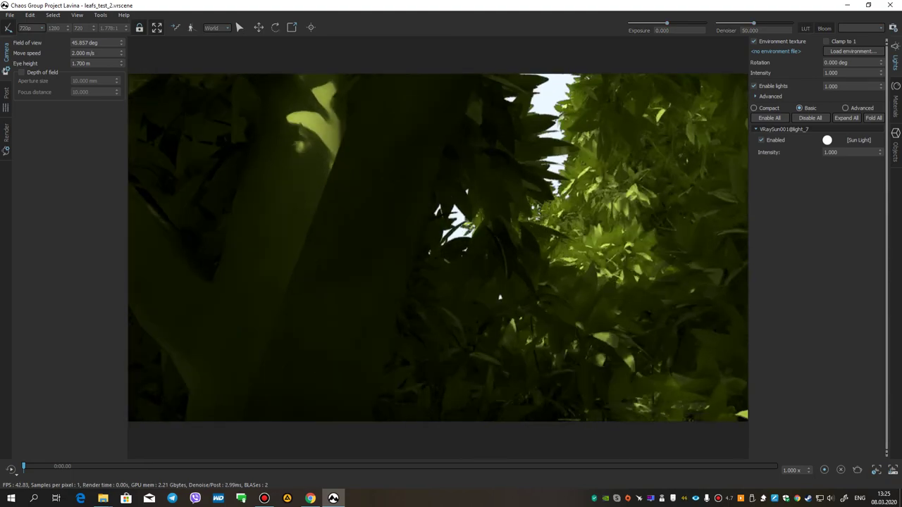
key("w")
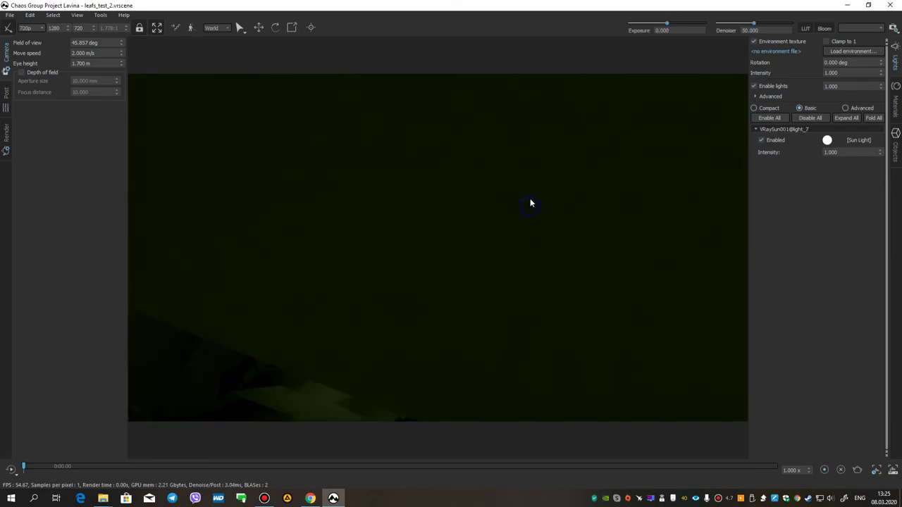
left_click_drag(530, 203, 478, 203)
scroll(405, 280, "up", 10)
scroll(410, 274, "up", 10)
left_click_drag(416, 269, 449, 233)
key("w")
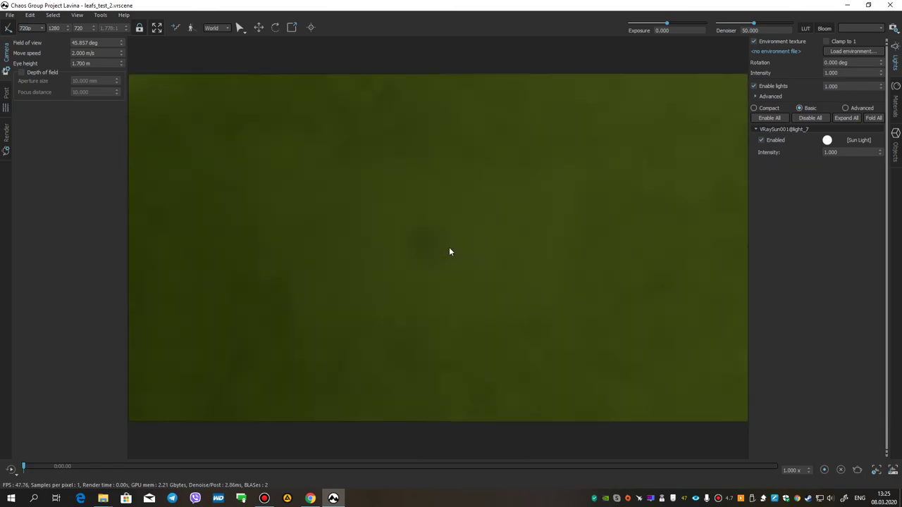
- Pull the camera out of the foliage and orbit around the forest terrain to view the scatter from a distance
scroll(449, 248, "down", 15)
left_click_drag(433, 315, 557, 248)
scroll(484, 283, "up", 5)
scroll(536, 243, "up", 5)
scroll(491, 278, "down", 3)
scroll(402, 226, "down", 2)
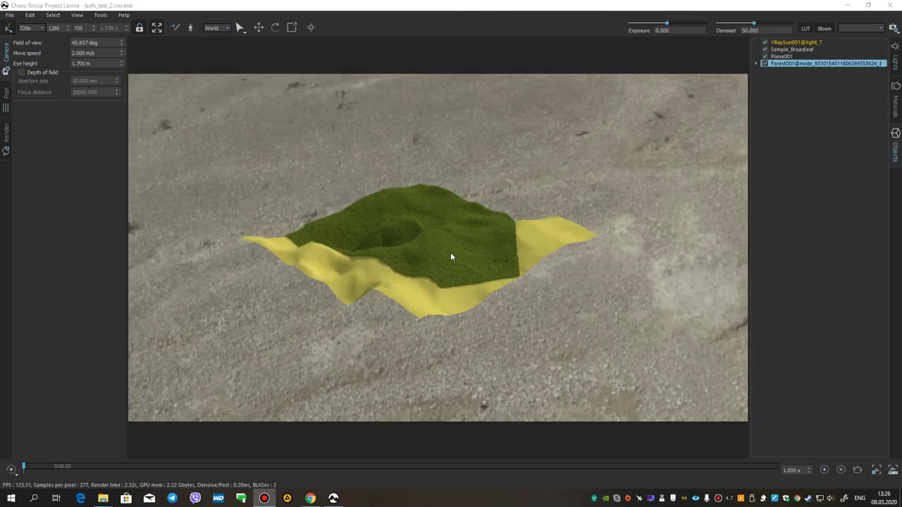
- Fly from the terrain overview back to the treetops and frame the foreground leaves against the distant crowns and cloudy sky
key("w")
left_click_drag(387, 245, 705, 183)
key("w")
key("w")
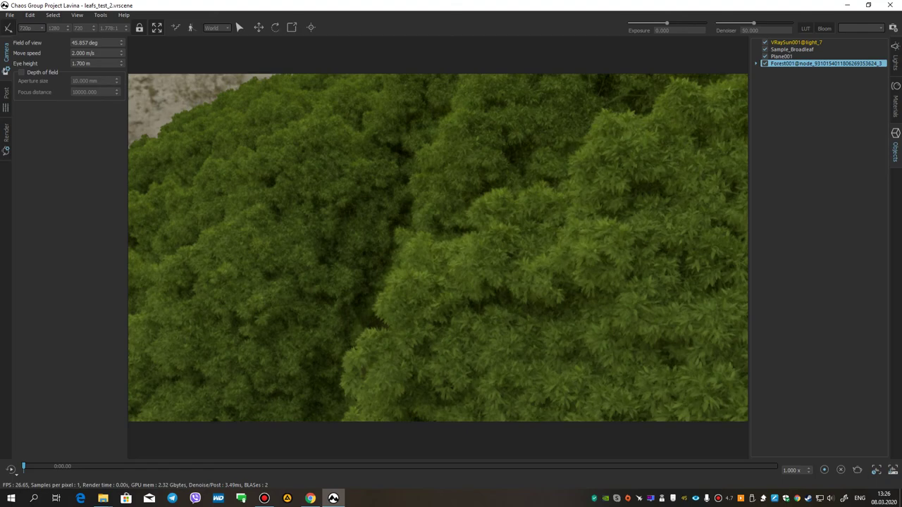
key("w")
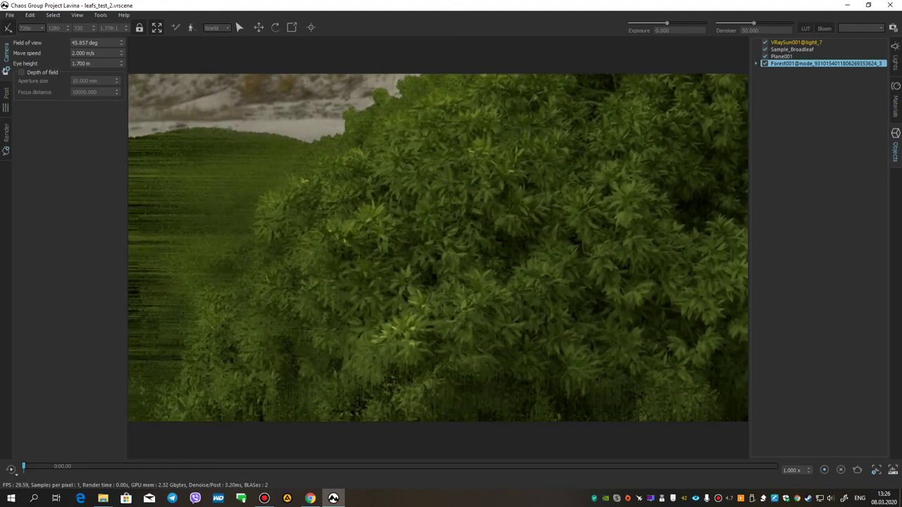
key("w")
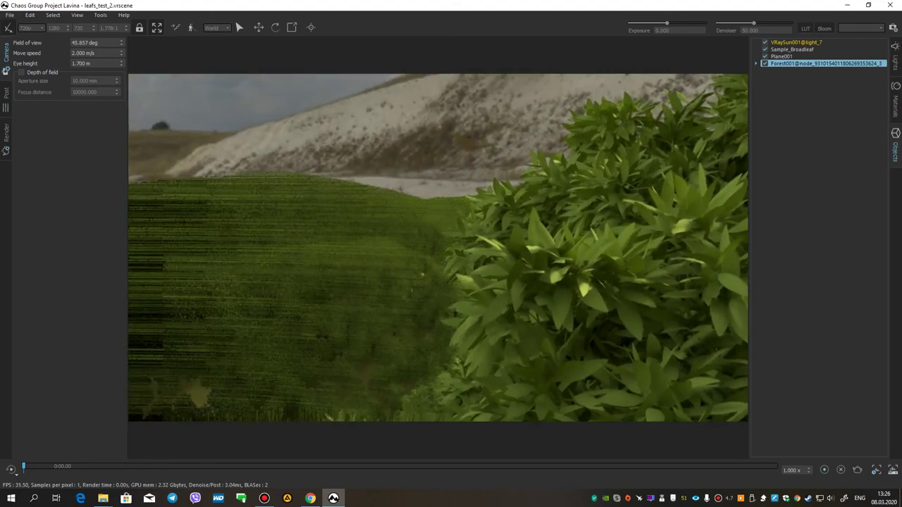
left_click_drag(479, 248, 384, 262)
key("w")
key("w")
key("w")
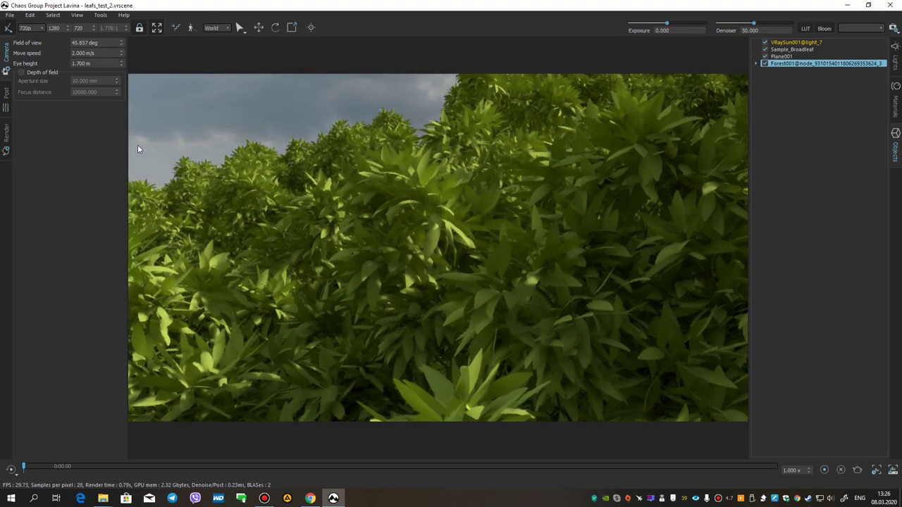
- Enable the camera's depth of field and pick the focus point on the foreground leaves, then on the farther trees
left_click(22, 73)
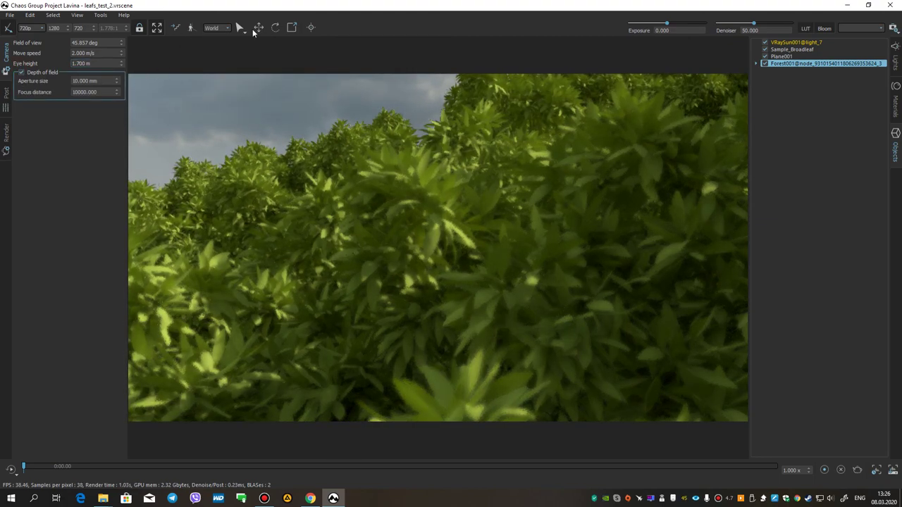
left_click(476, 384)
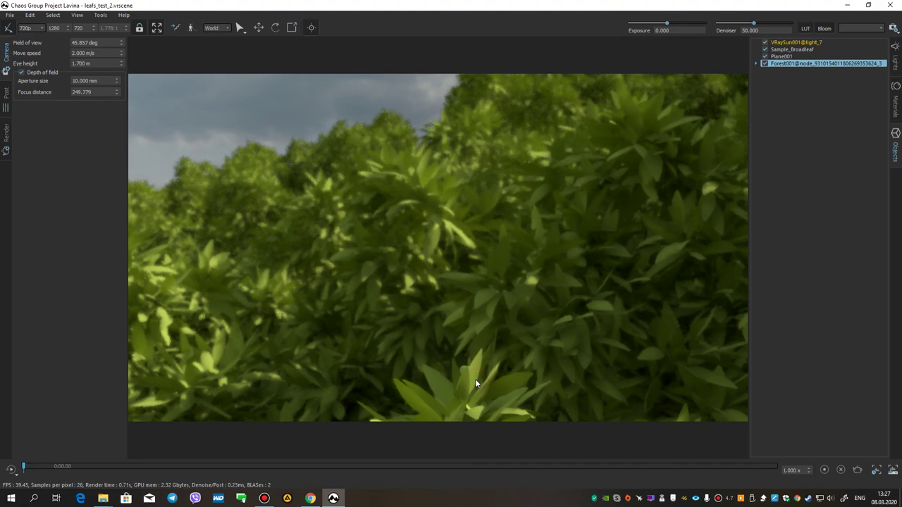
left_click(535, 188)
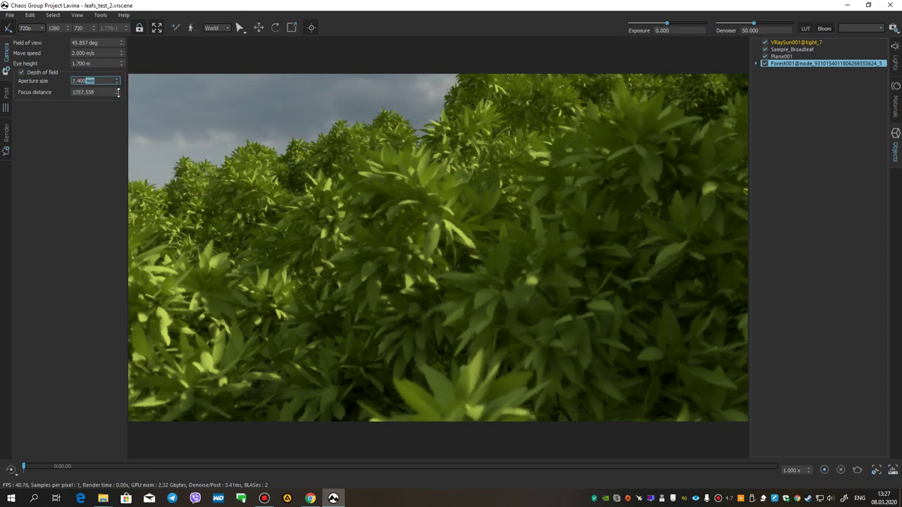
- Set the aperture size to 38.6 mm and shift the focus between the foreground leaves and the distant tree crowns, ending on the crowns
left_click_drag(112, 59, 105, 28)
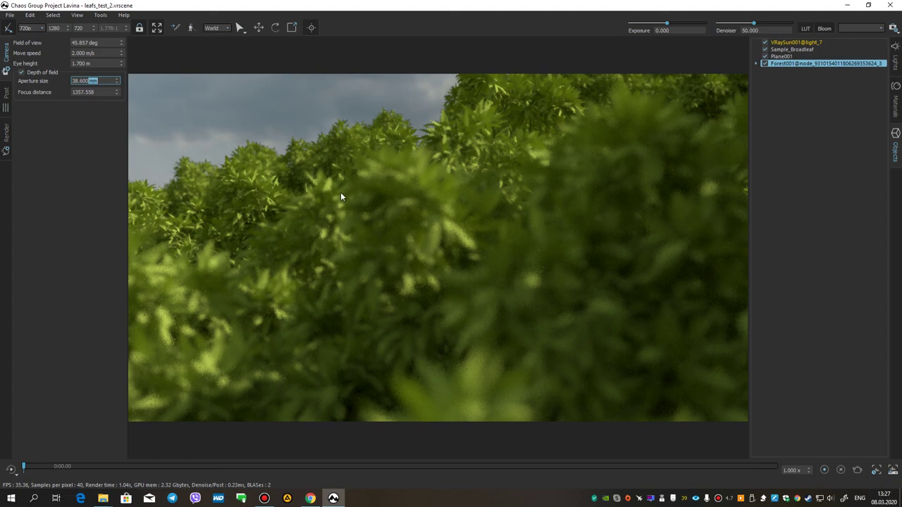
left_click(317, 141)
left_click(456, 375)
left_click(540, 307)
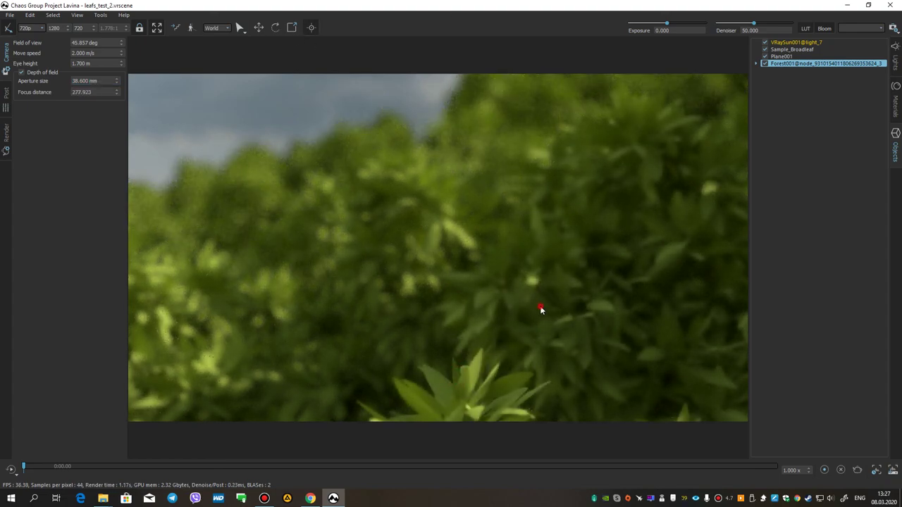
left_click(553, 112)
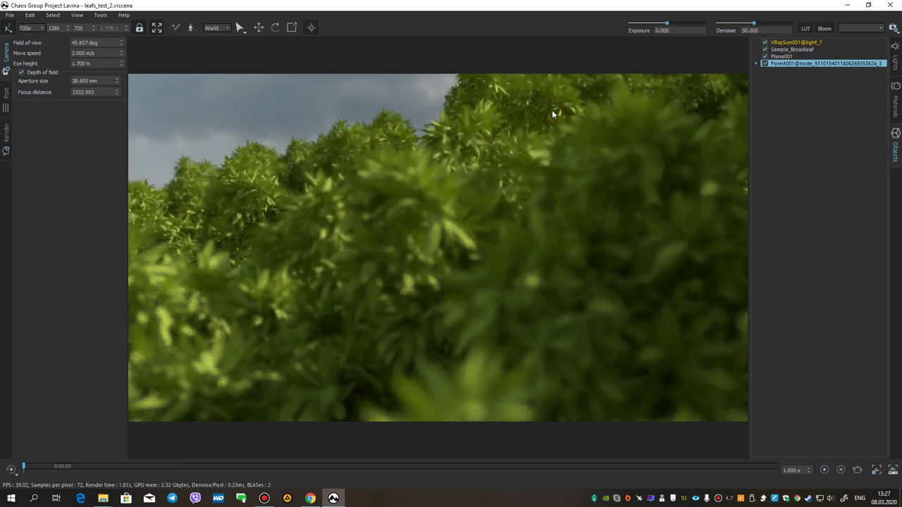